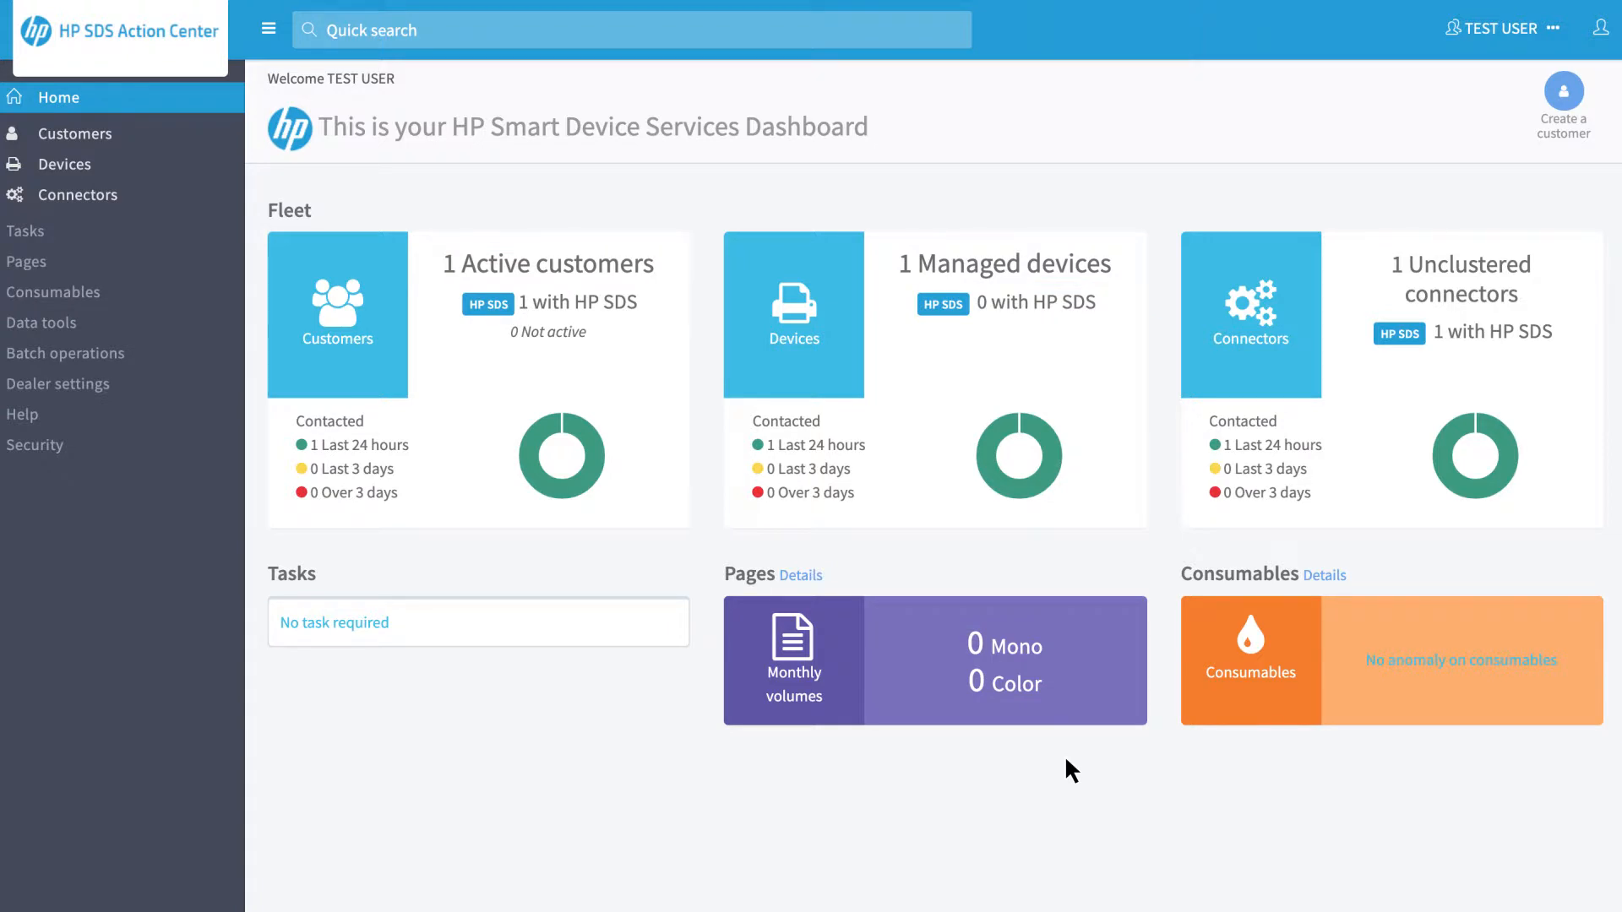
# Start a new user with contact person and e-mail filled in and the DealerReadOnlyUsers capability set.
pyautogui.click(56, 445)
pyautogui.click(79, 478)
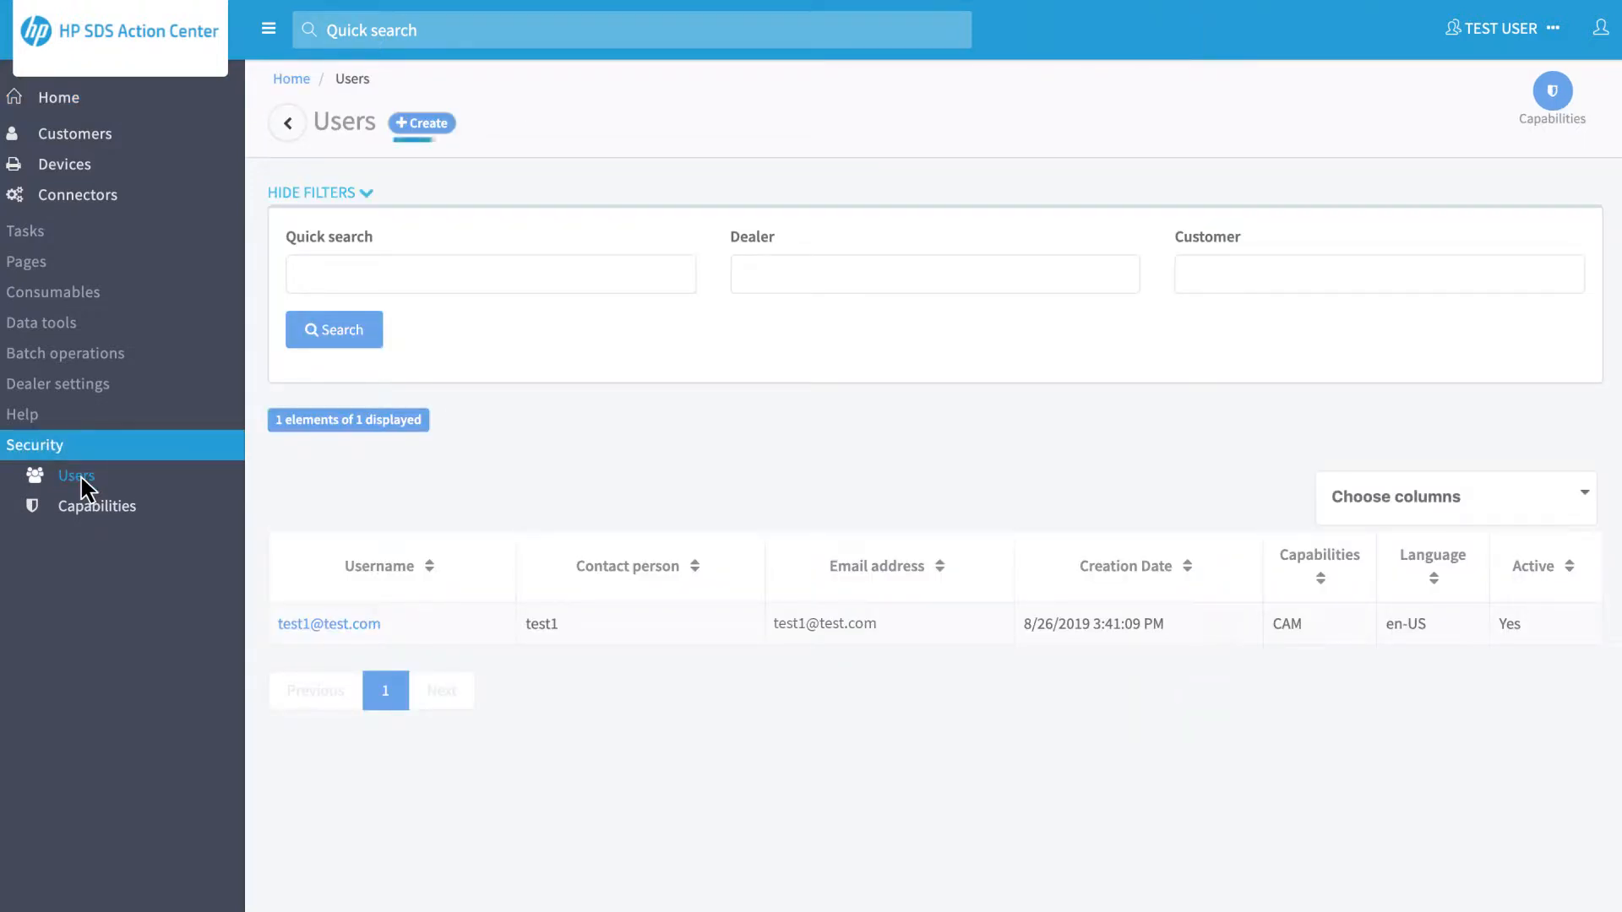
pyautogui.click(429, 122)
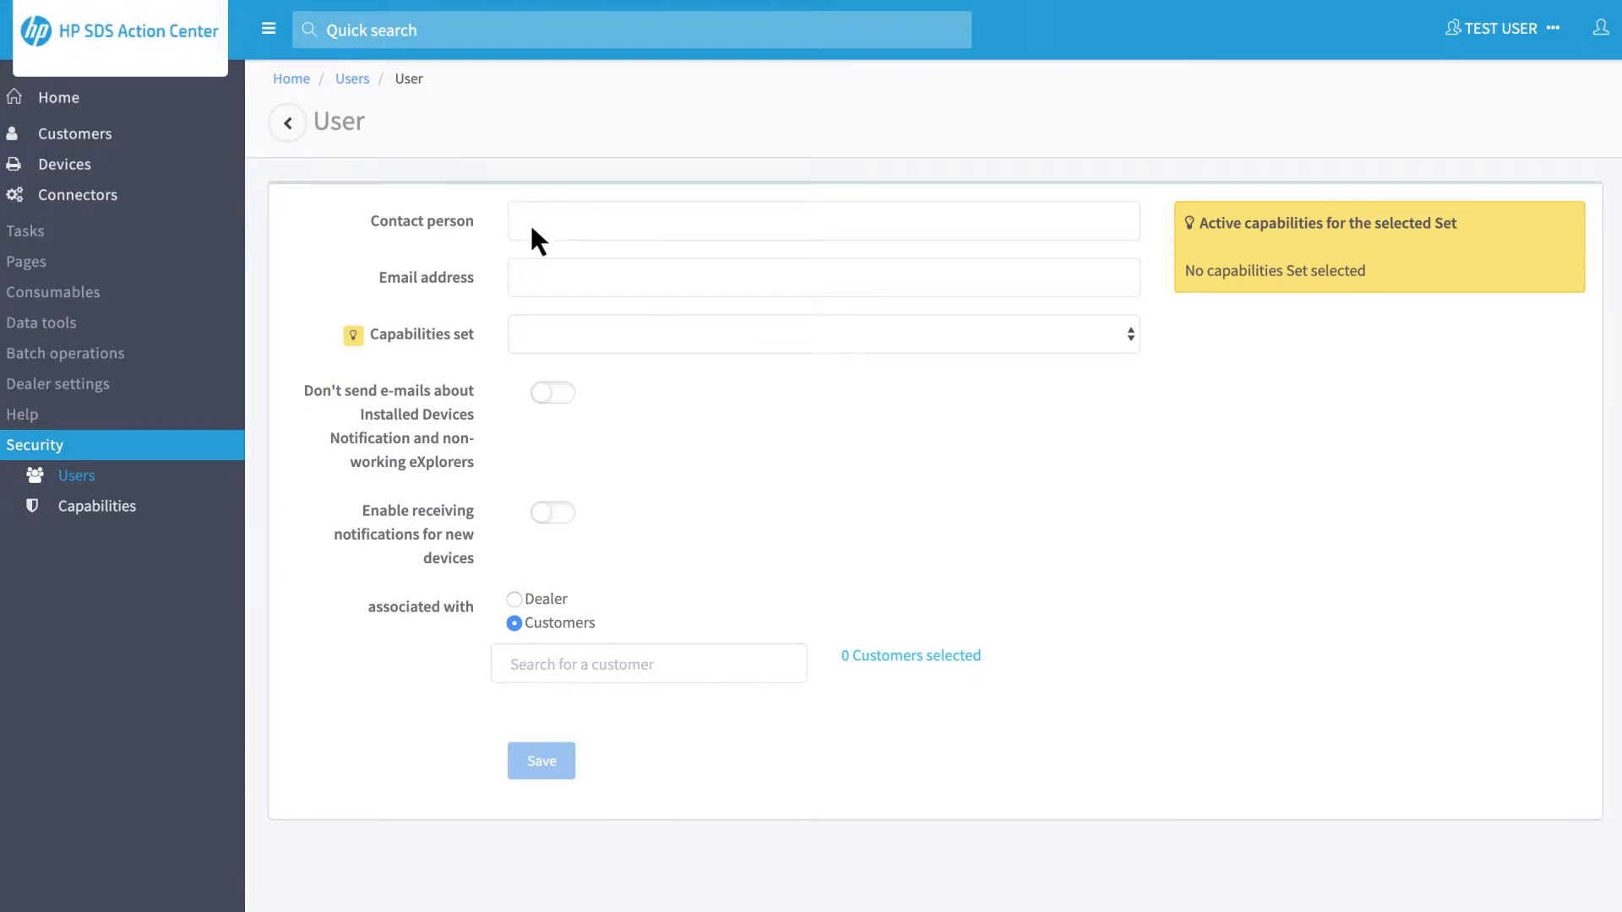
pyautogui.write('test1@test.com')
pyautogui.click(1127, 334)
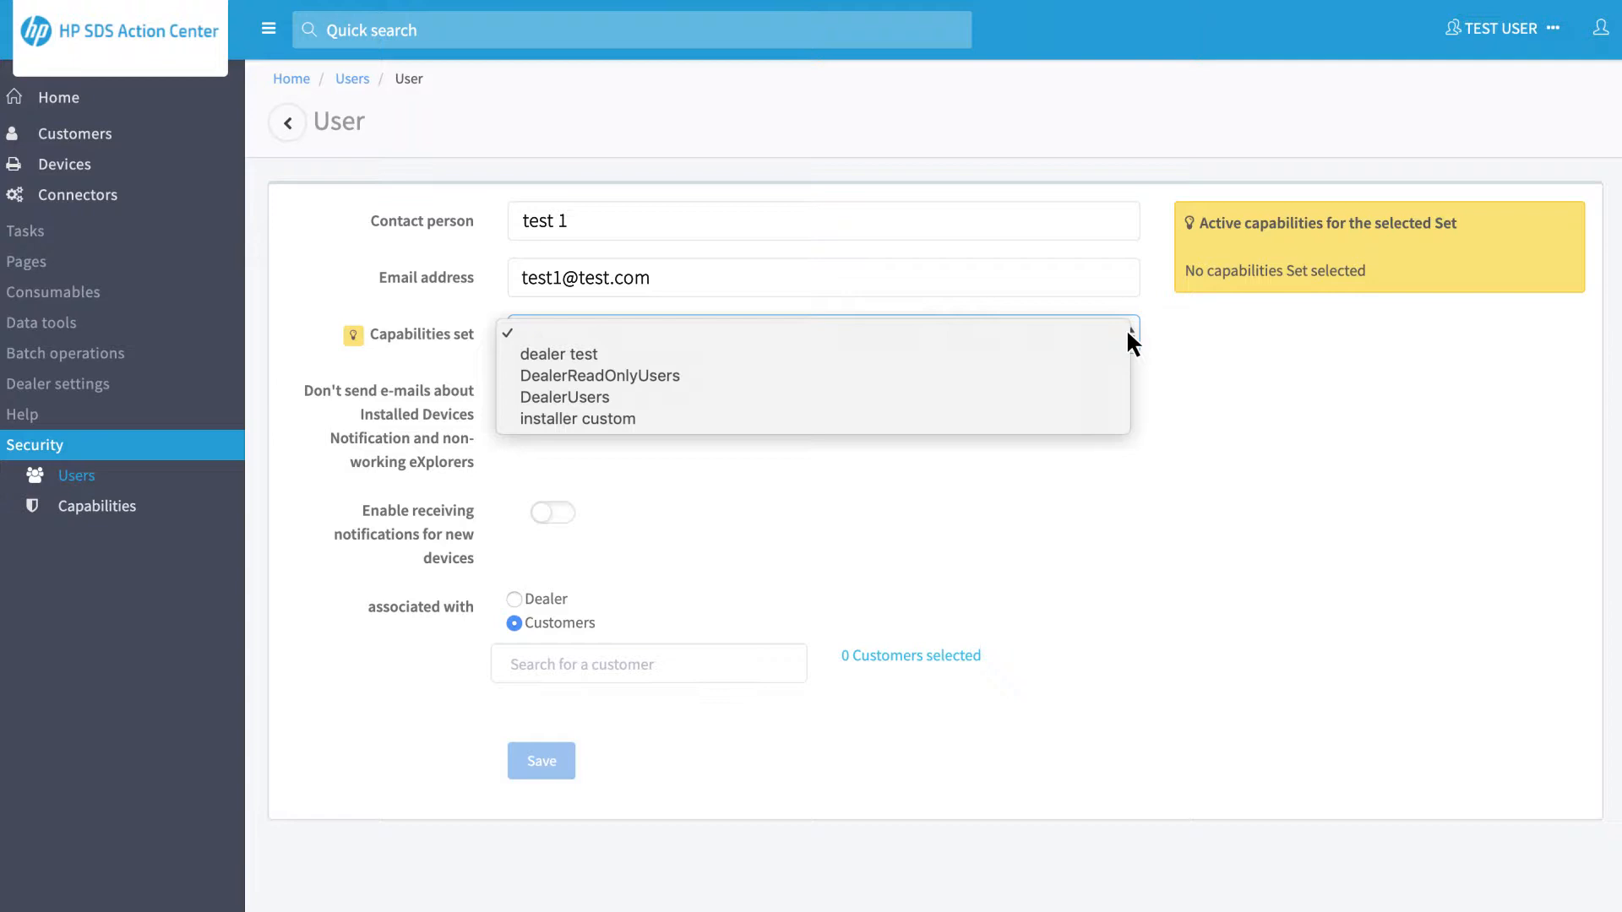
pyautogui.click(554, 375)
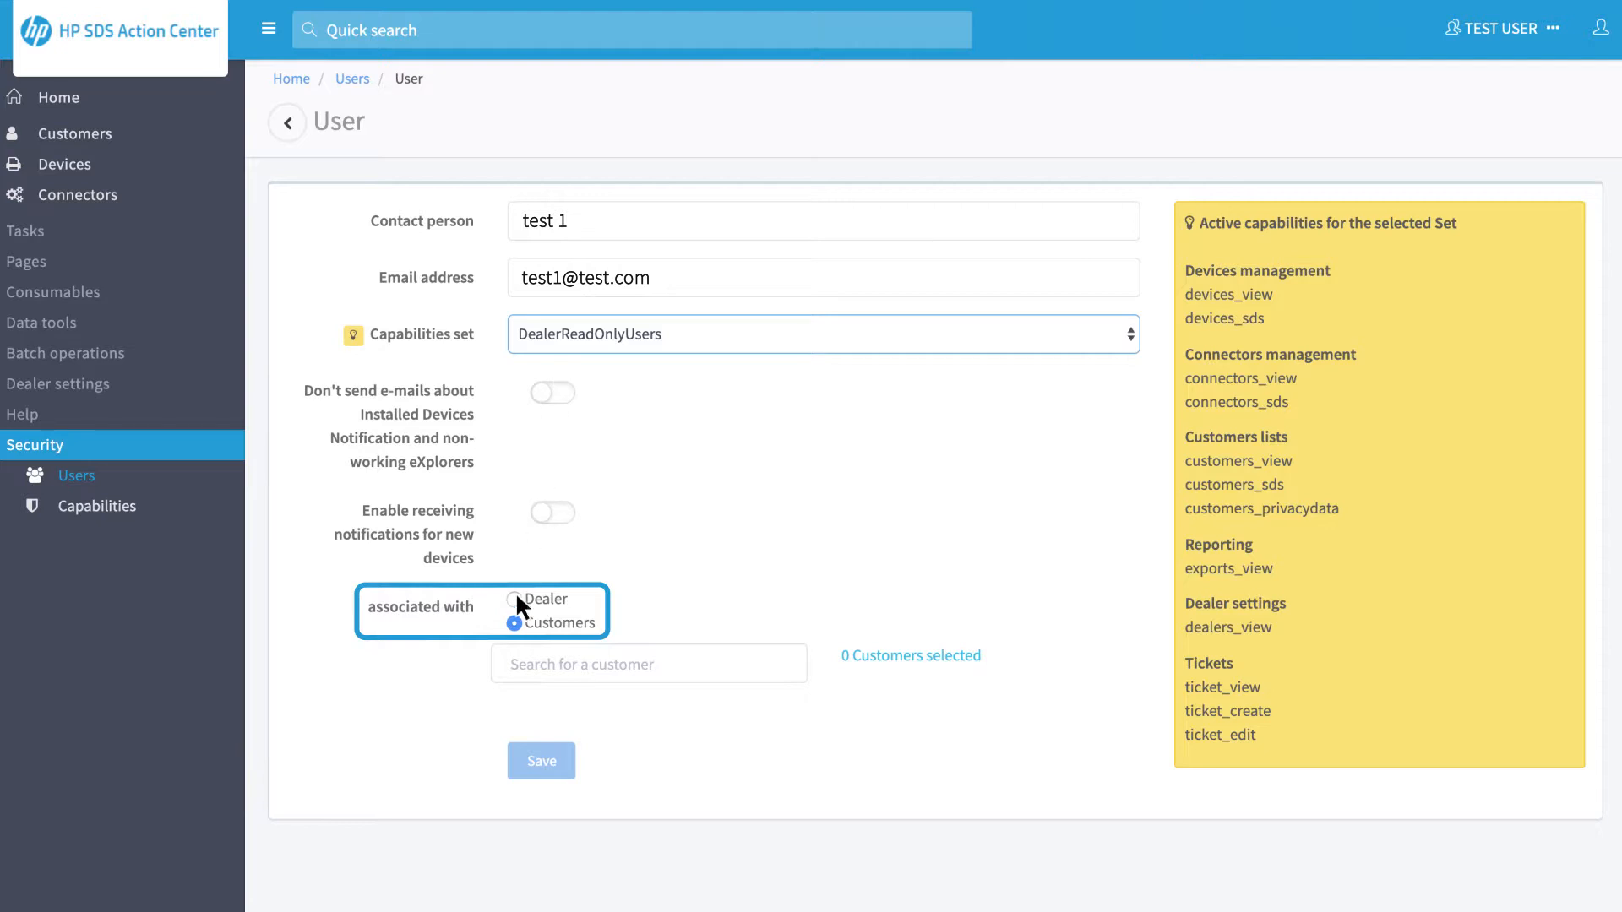
# Associate the new user with dealer TEST DEALER instead of customer TEST-USER and save.
pyautogui.click(731, 666)
pyautogui.click(585, 706)
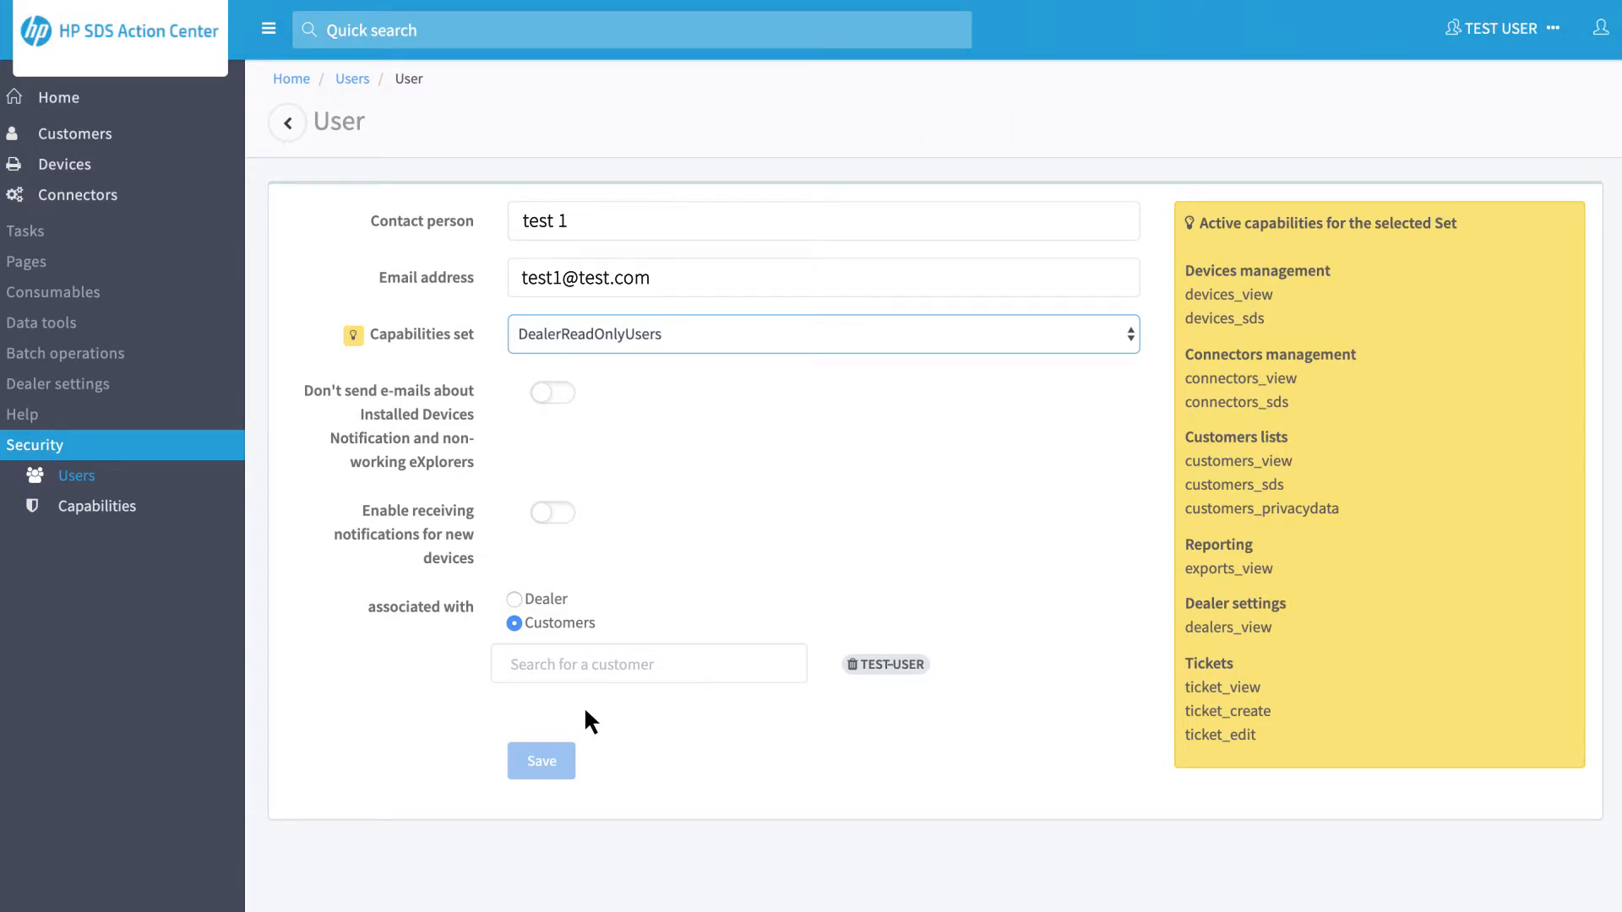
pyautogui.click(514, 599)
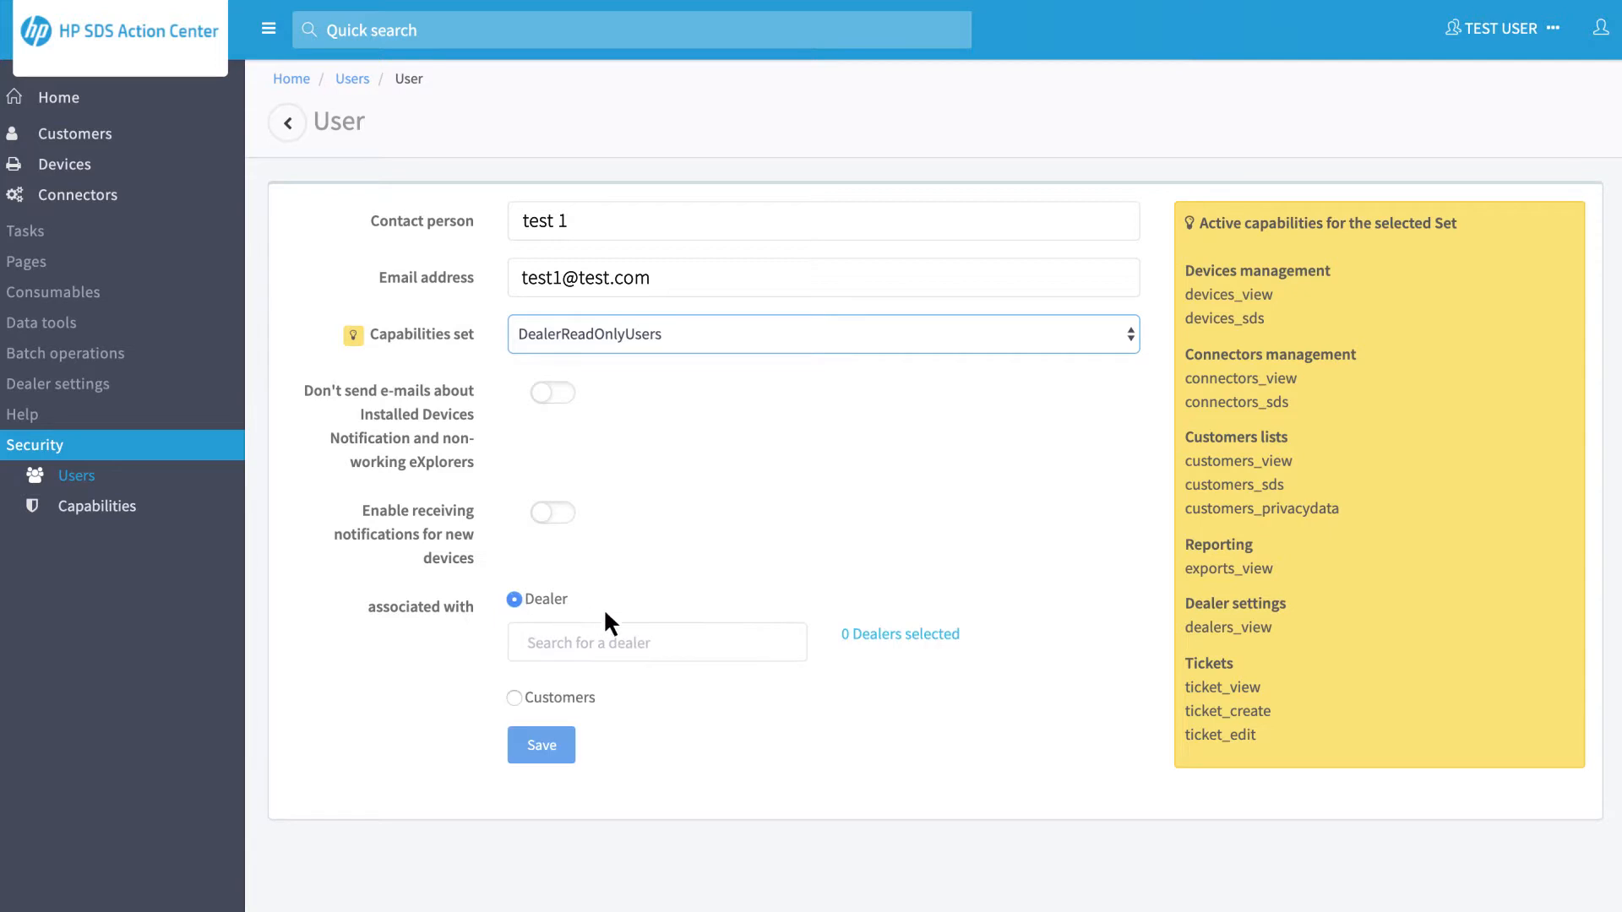
pyautogui.click(736, 647)
pyautogui.click(652, 682)
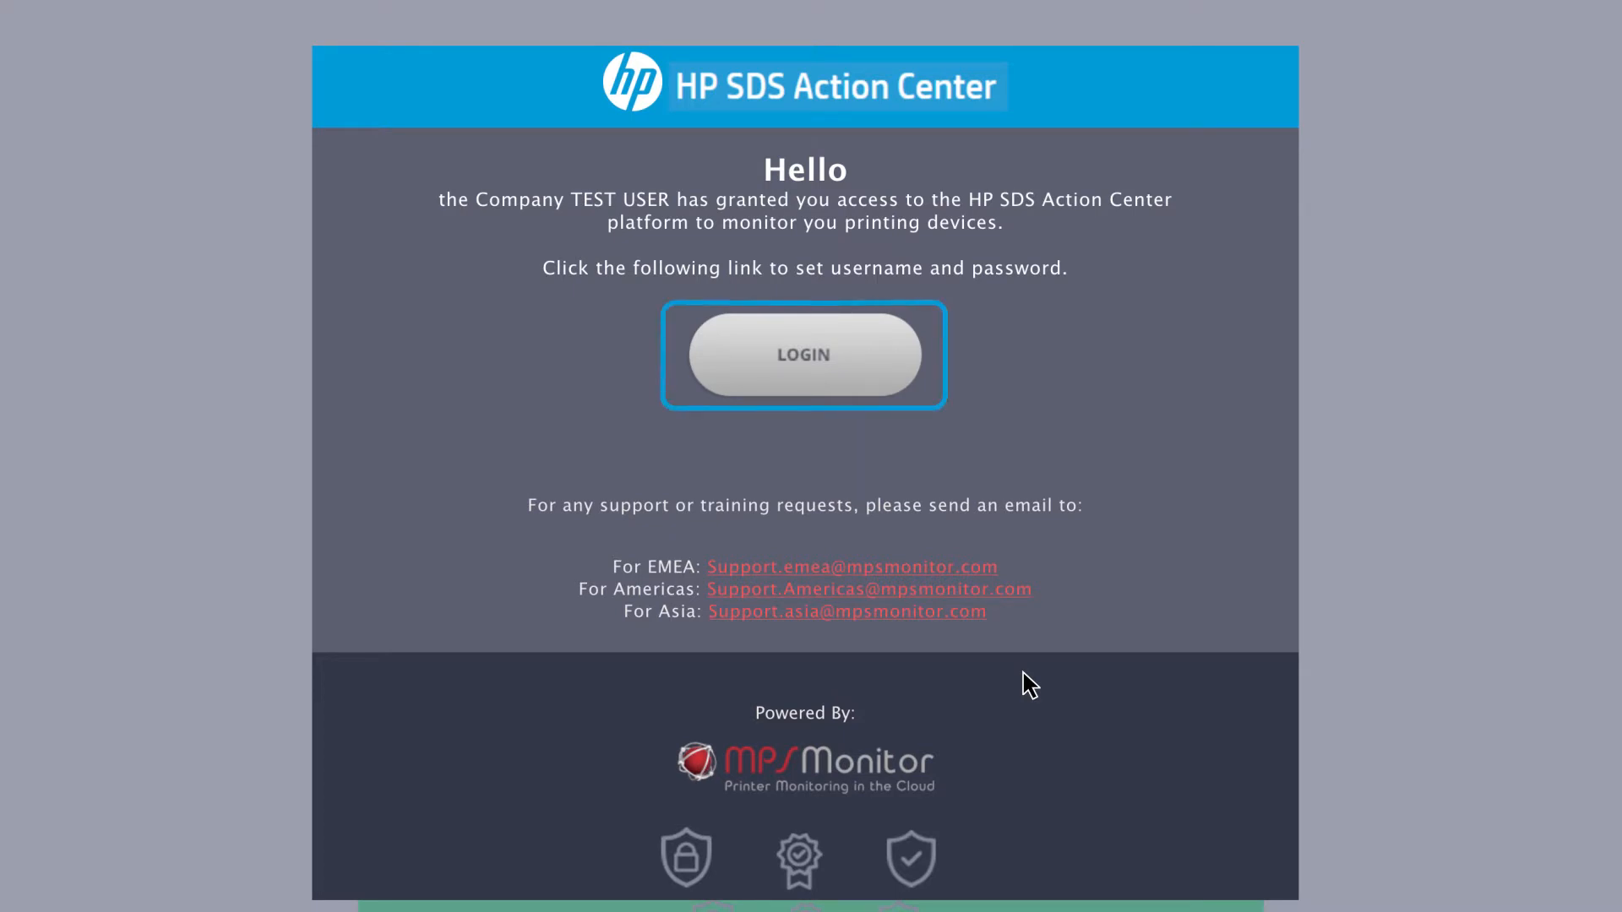
# Follow the invitation login link, enter and confirm the new user's password.
pyautogui.click(840, 356)
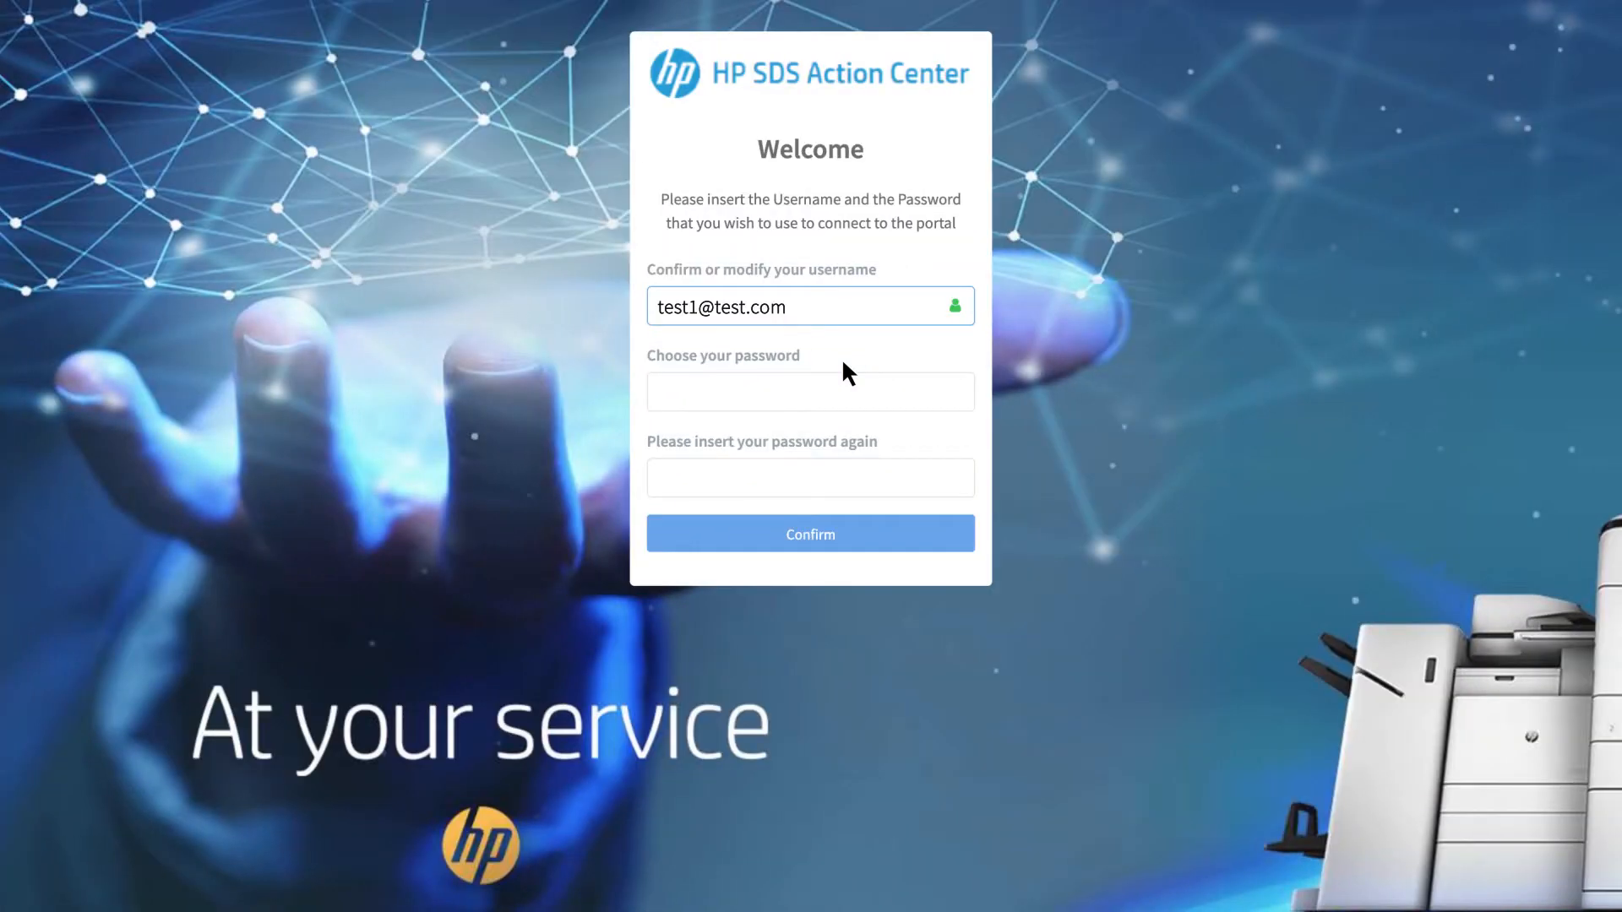
pyautogui.click(726, 399)
pyautogui.write('pa')
pyautogui.click(718, 483)
pyautogui.write('password')
pyautogui.click(854, 535)
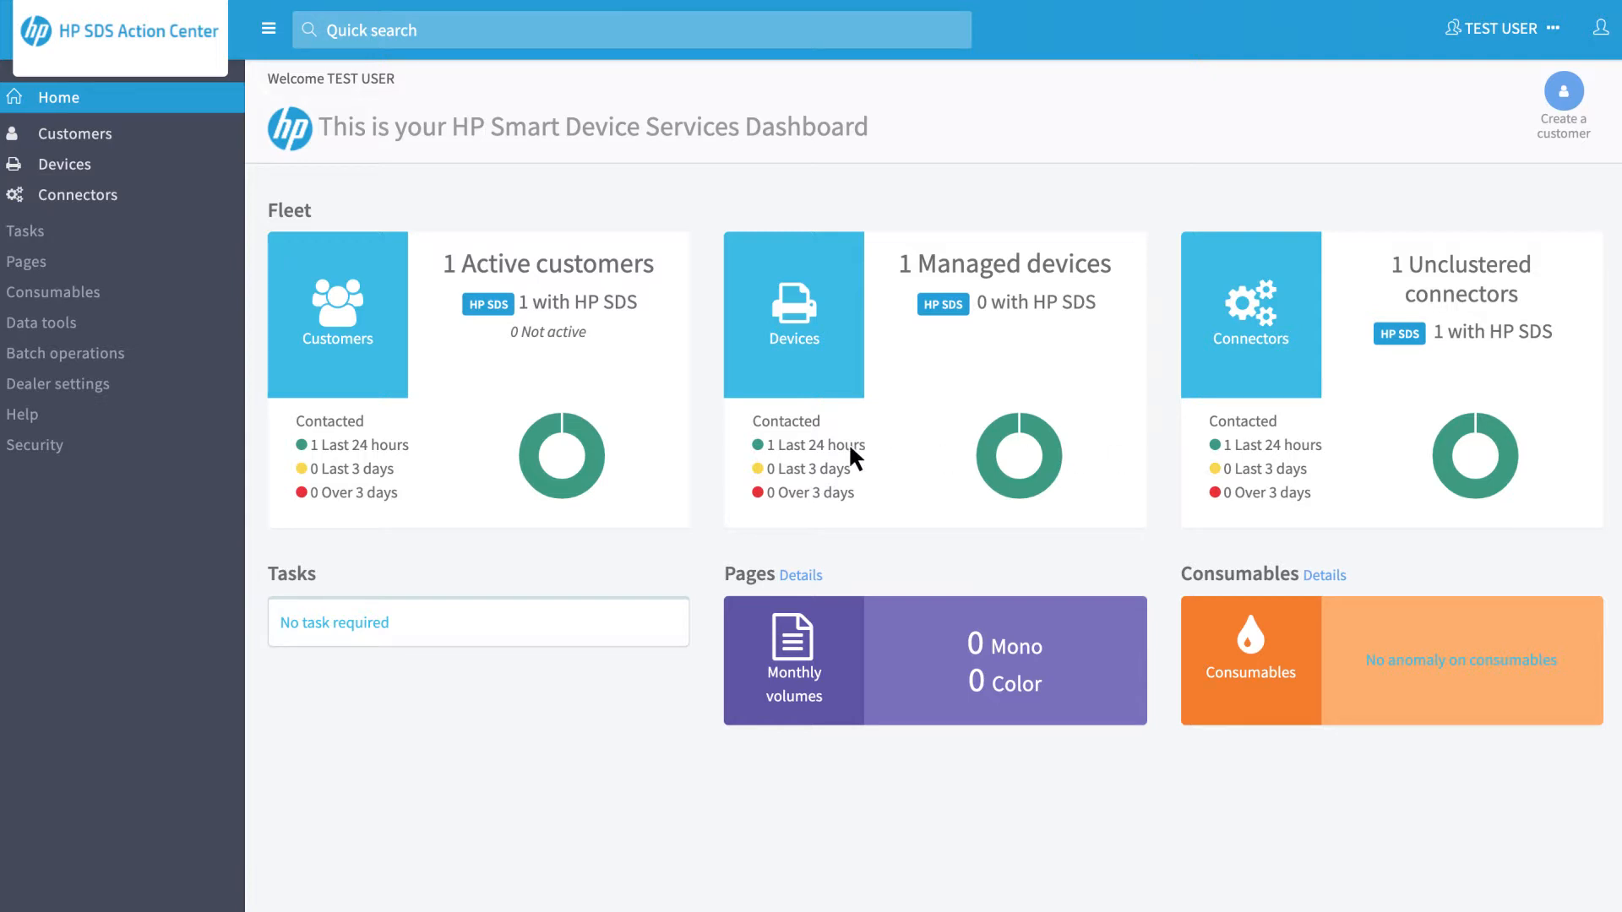
pyautogui.click(60, 444)
pyautogui.click(84, 478)
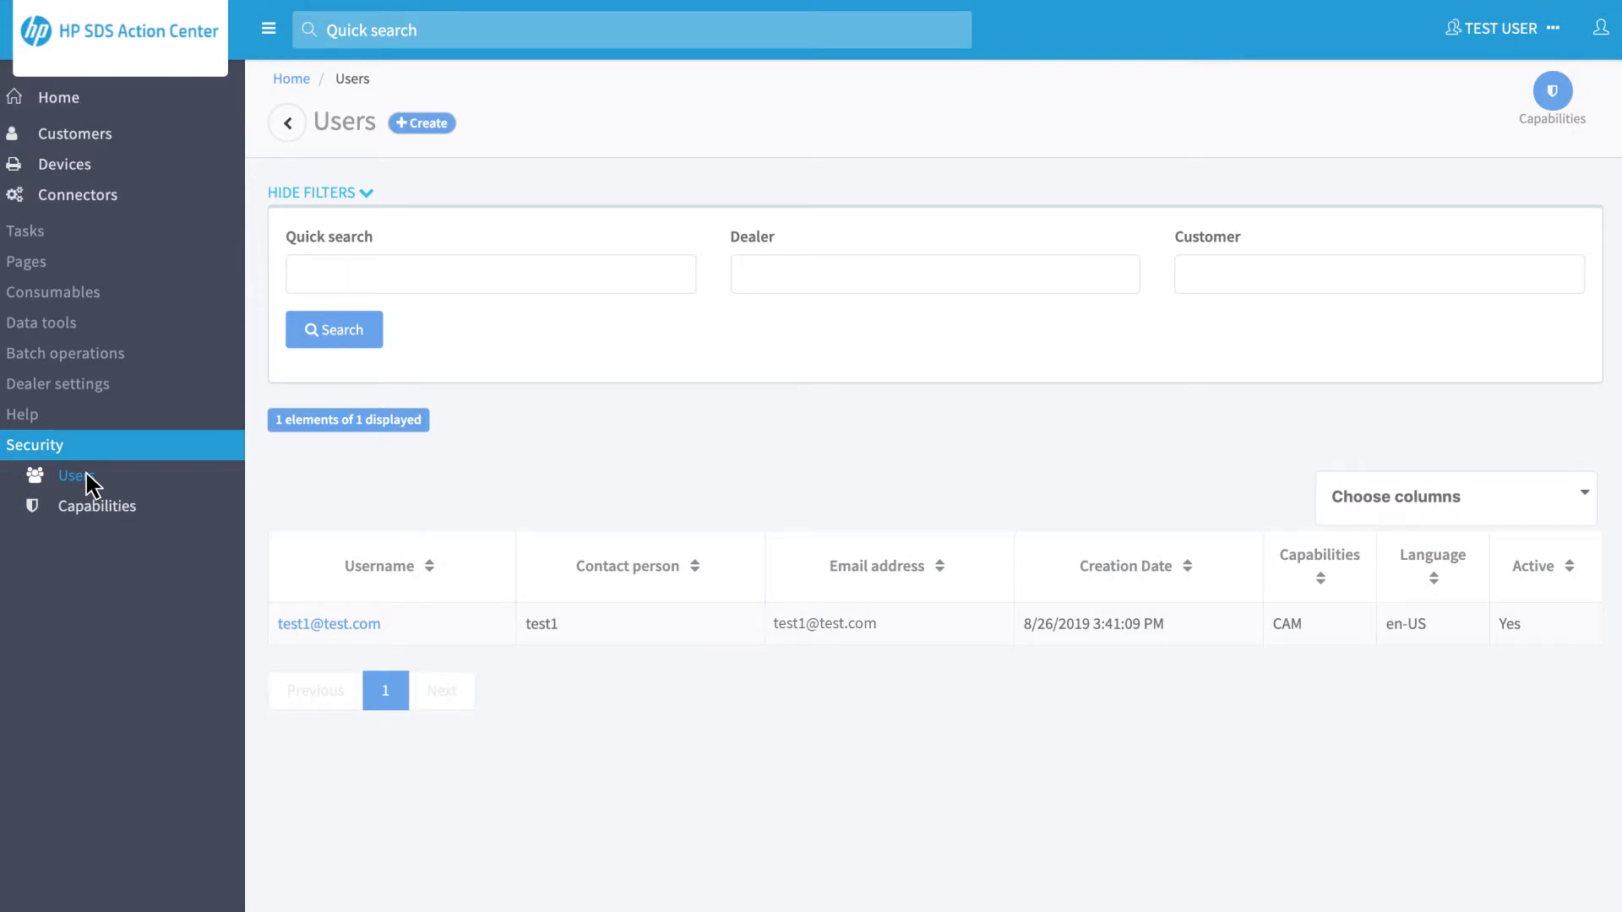
pyautogui.click(366, 622)
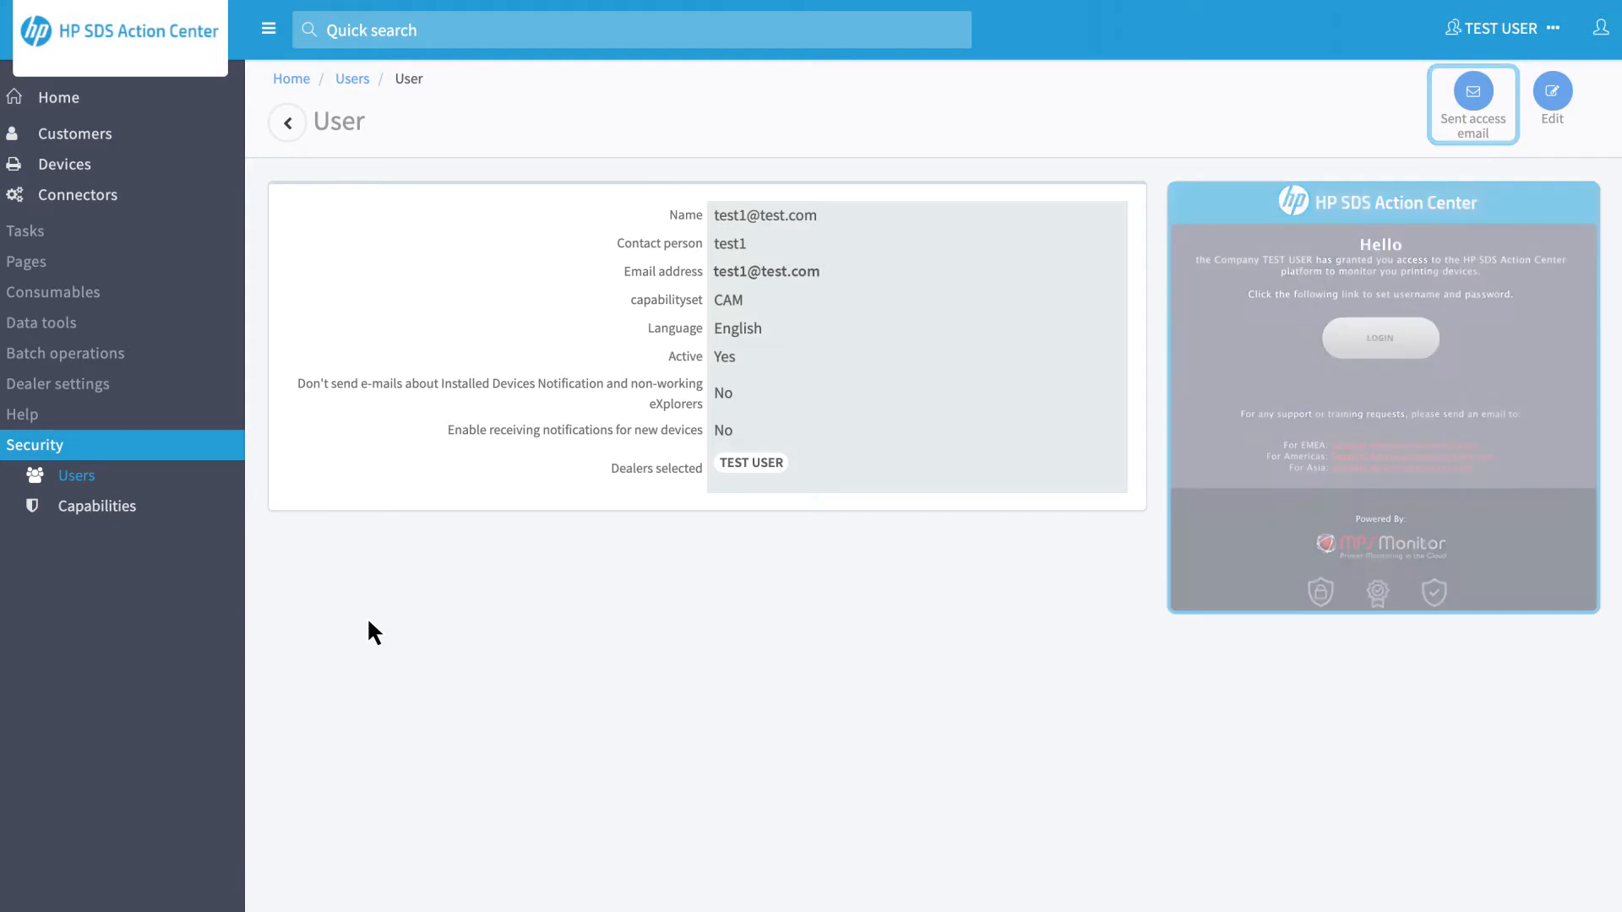
pyautogui.click(1555, 99)
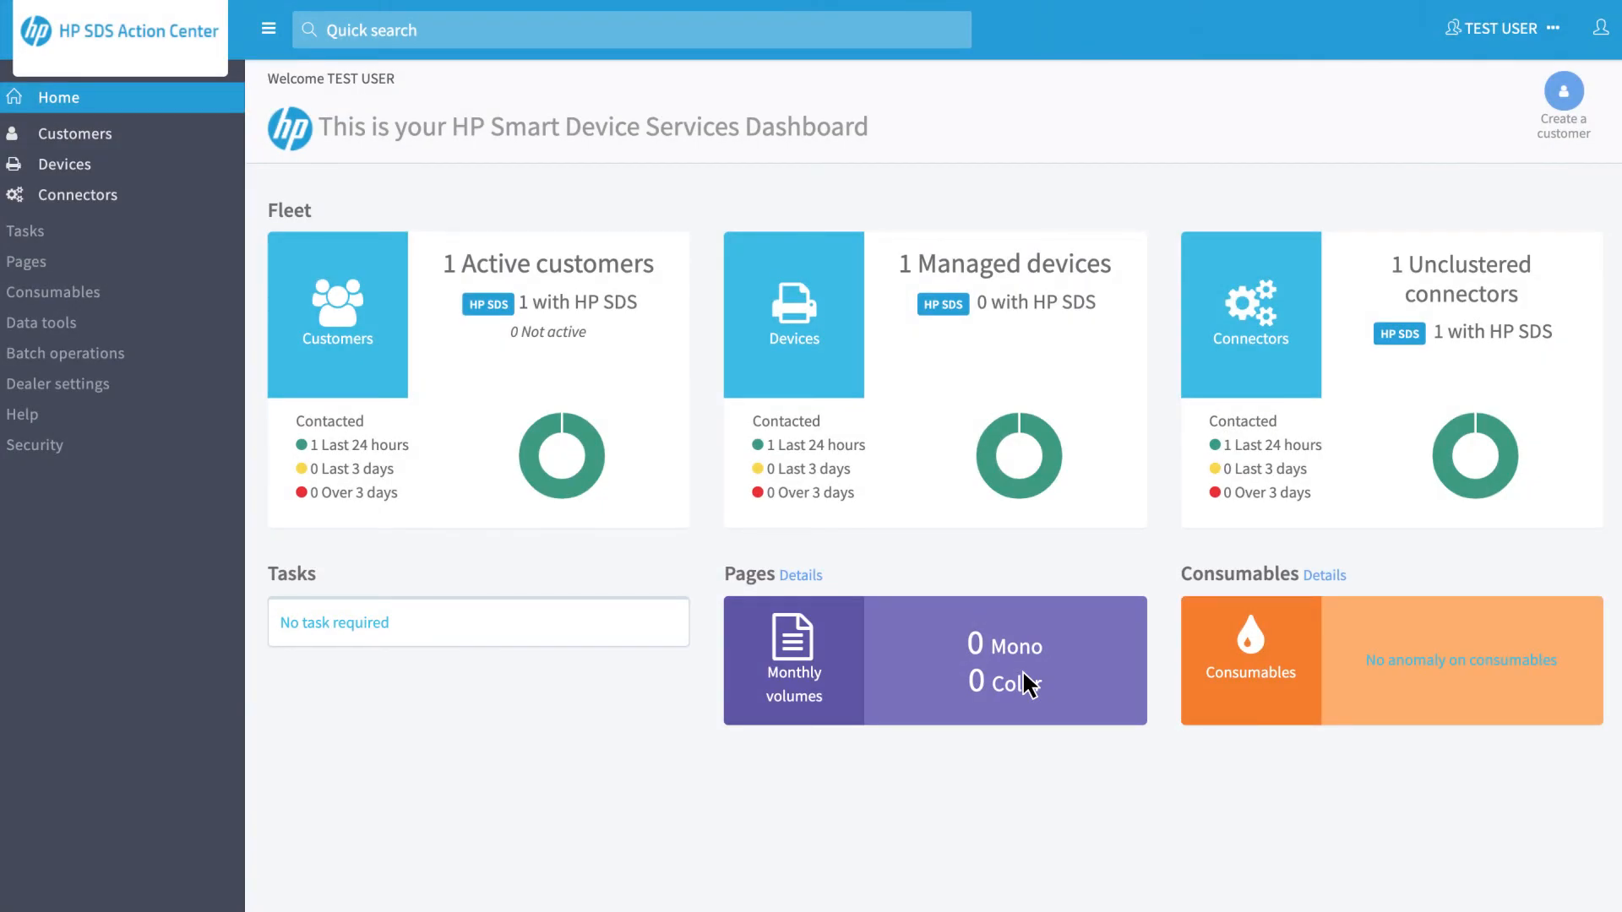
# Create capability set 'installer custom' described 'installer customized capabilities for installer' with its permissions ticked and save it.
pyautogui.click(58, 445)
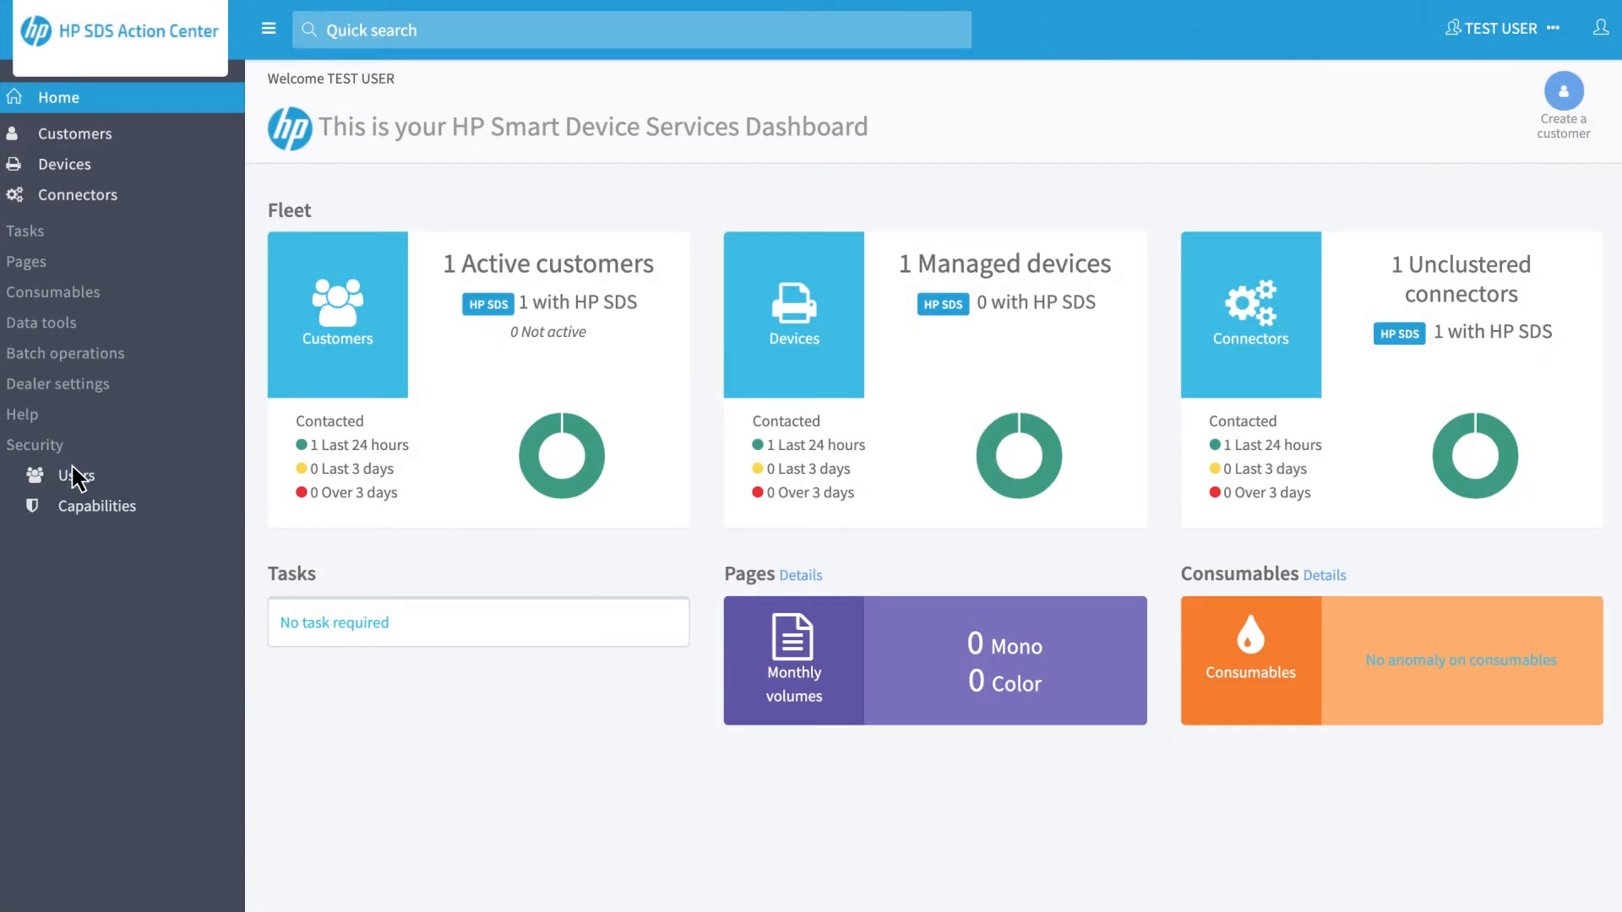
pyautogui.click(76, 476)
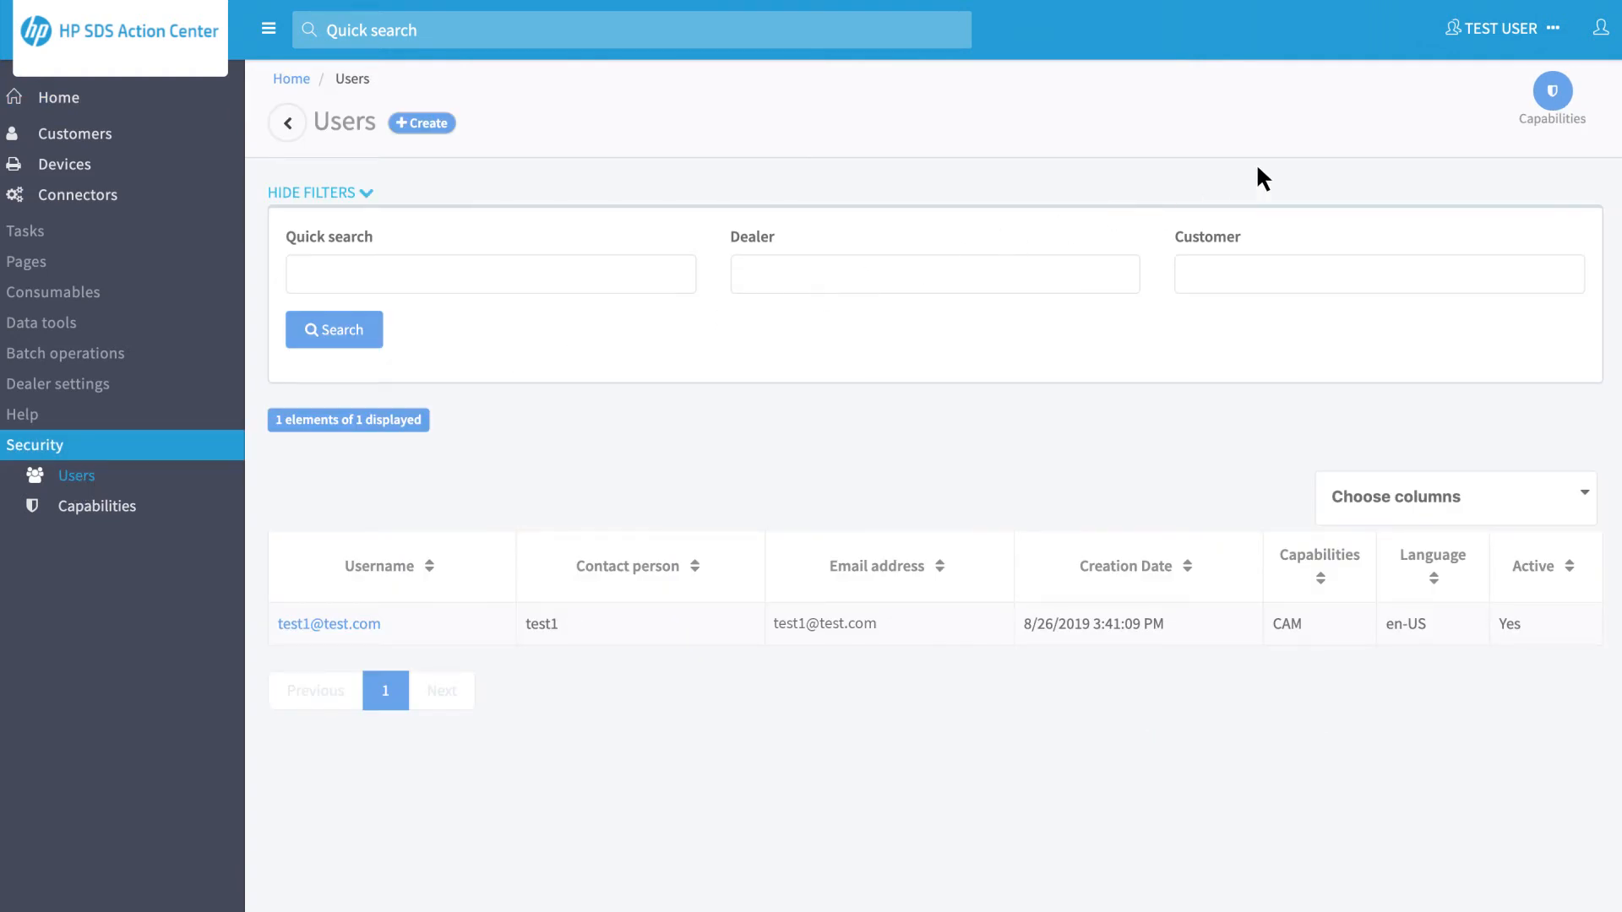
pyautogui.click(1551, 88)
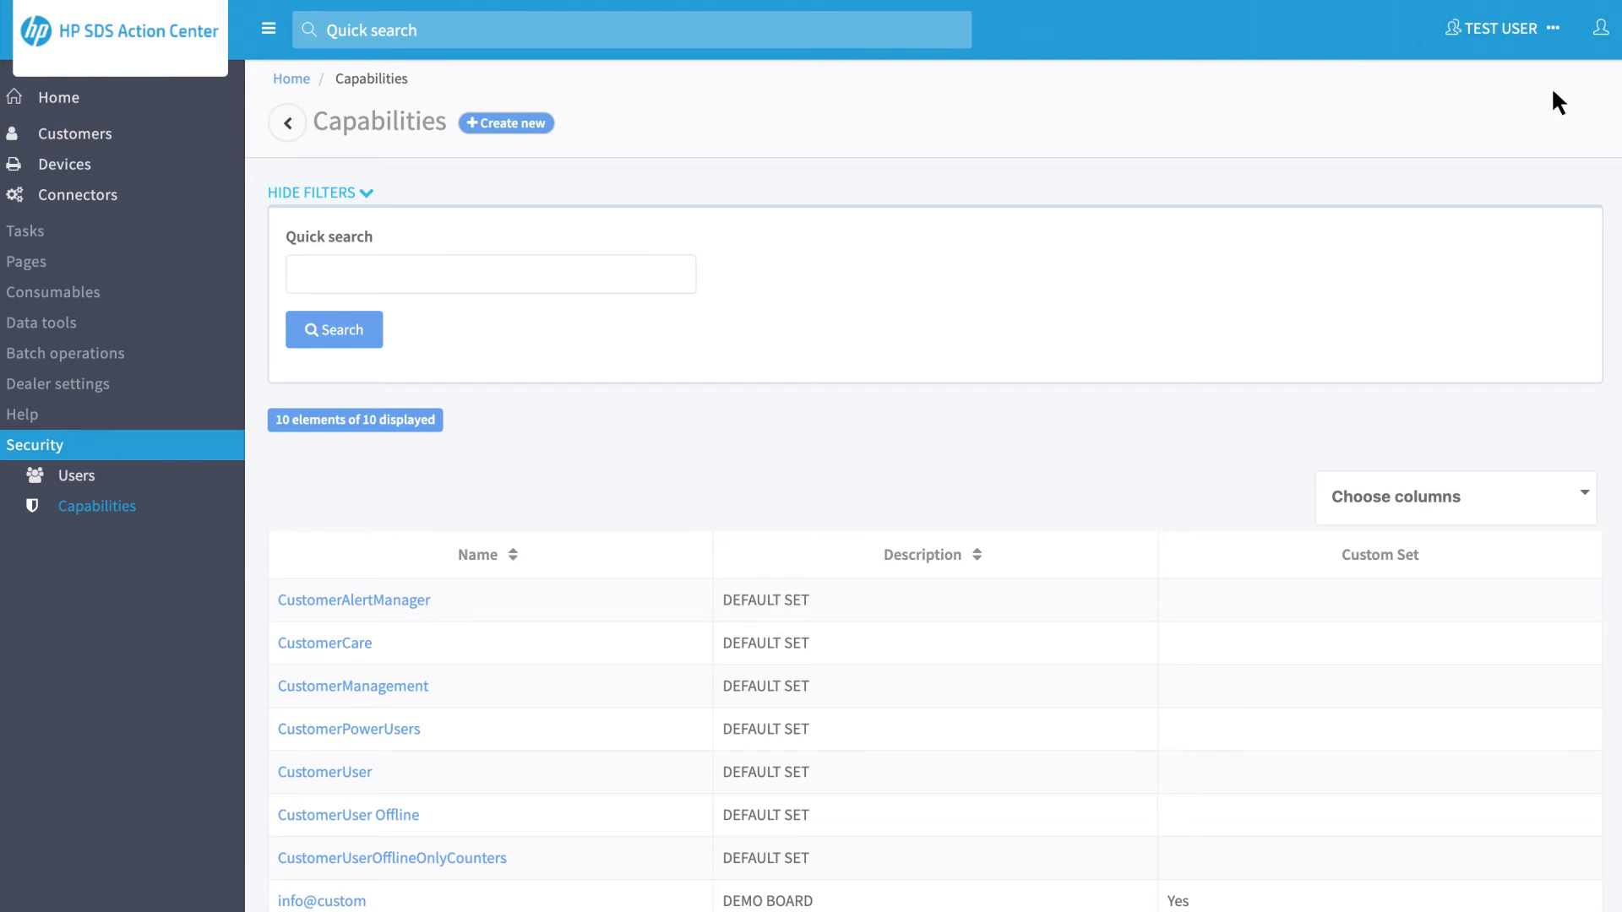
pyautogui.click(506, 123)
pyautogui.write('installer custom')
pyautogui.click(547, 271)
pyautogui.write('installer customized capabilities for installer')
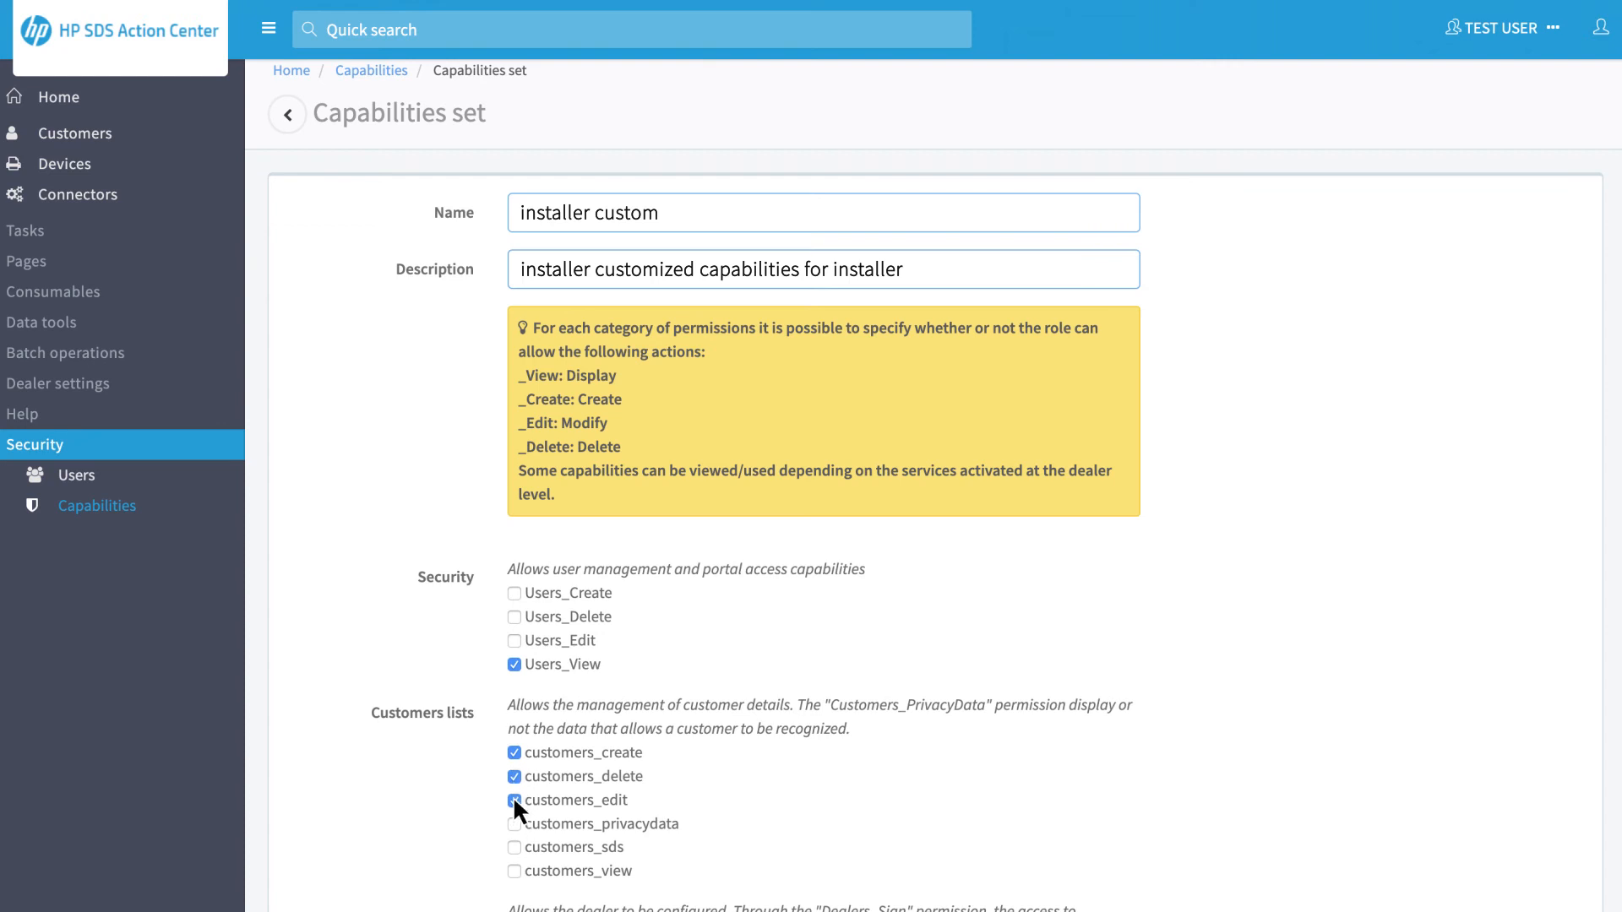
pyautogui.click(514, 871)
pyautogui.scroll(-15, 513, 868)
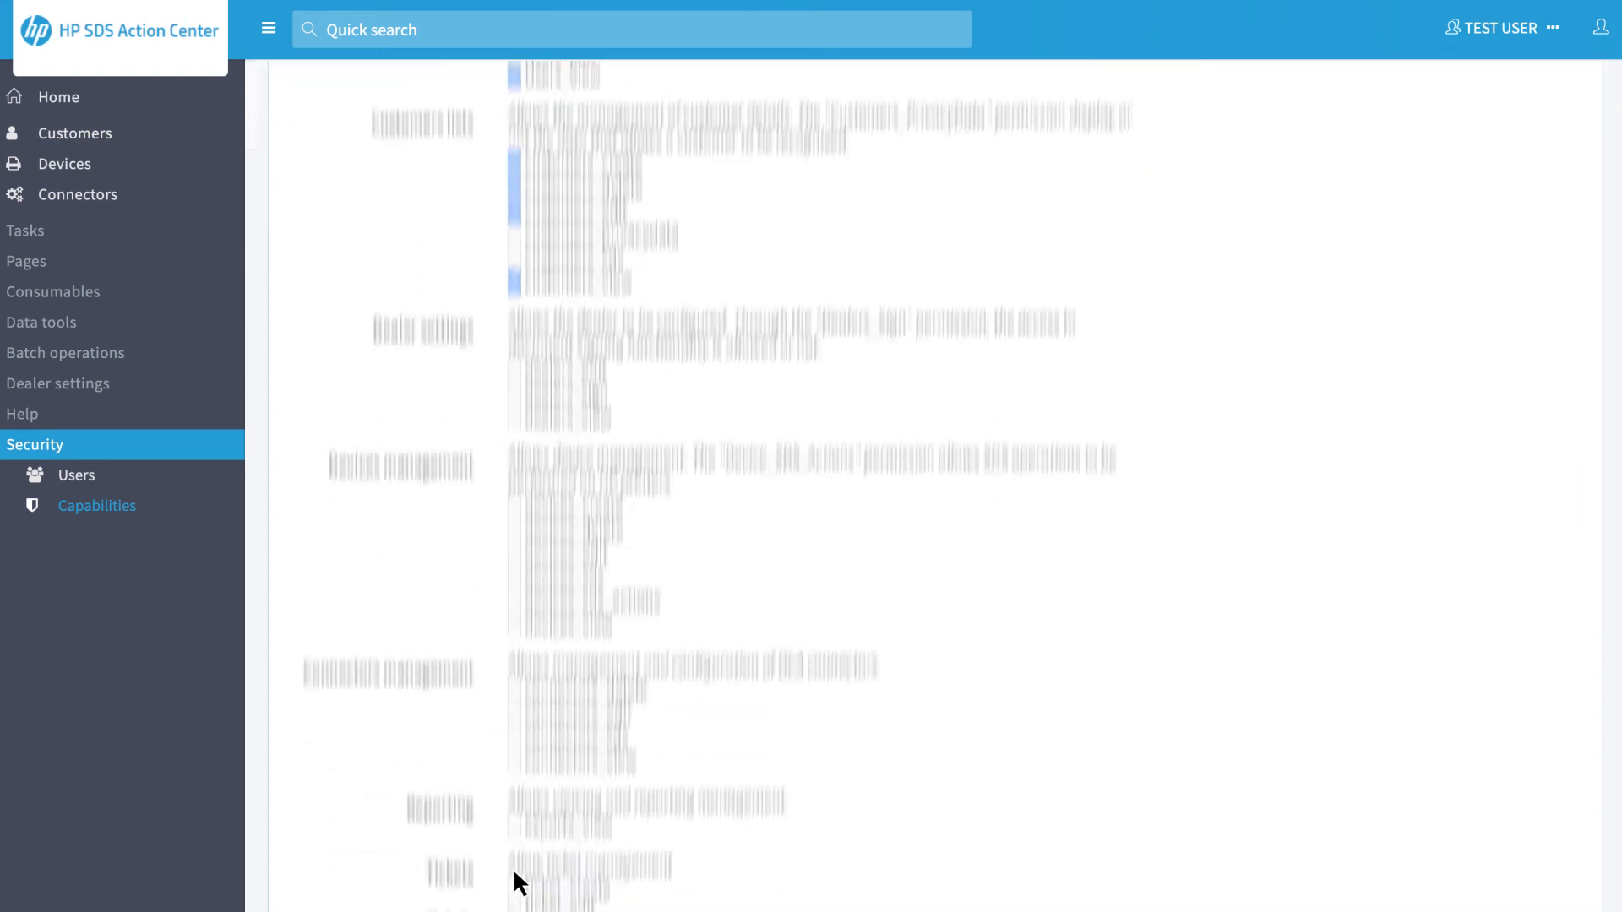
pyautogui.click(546, 663)
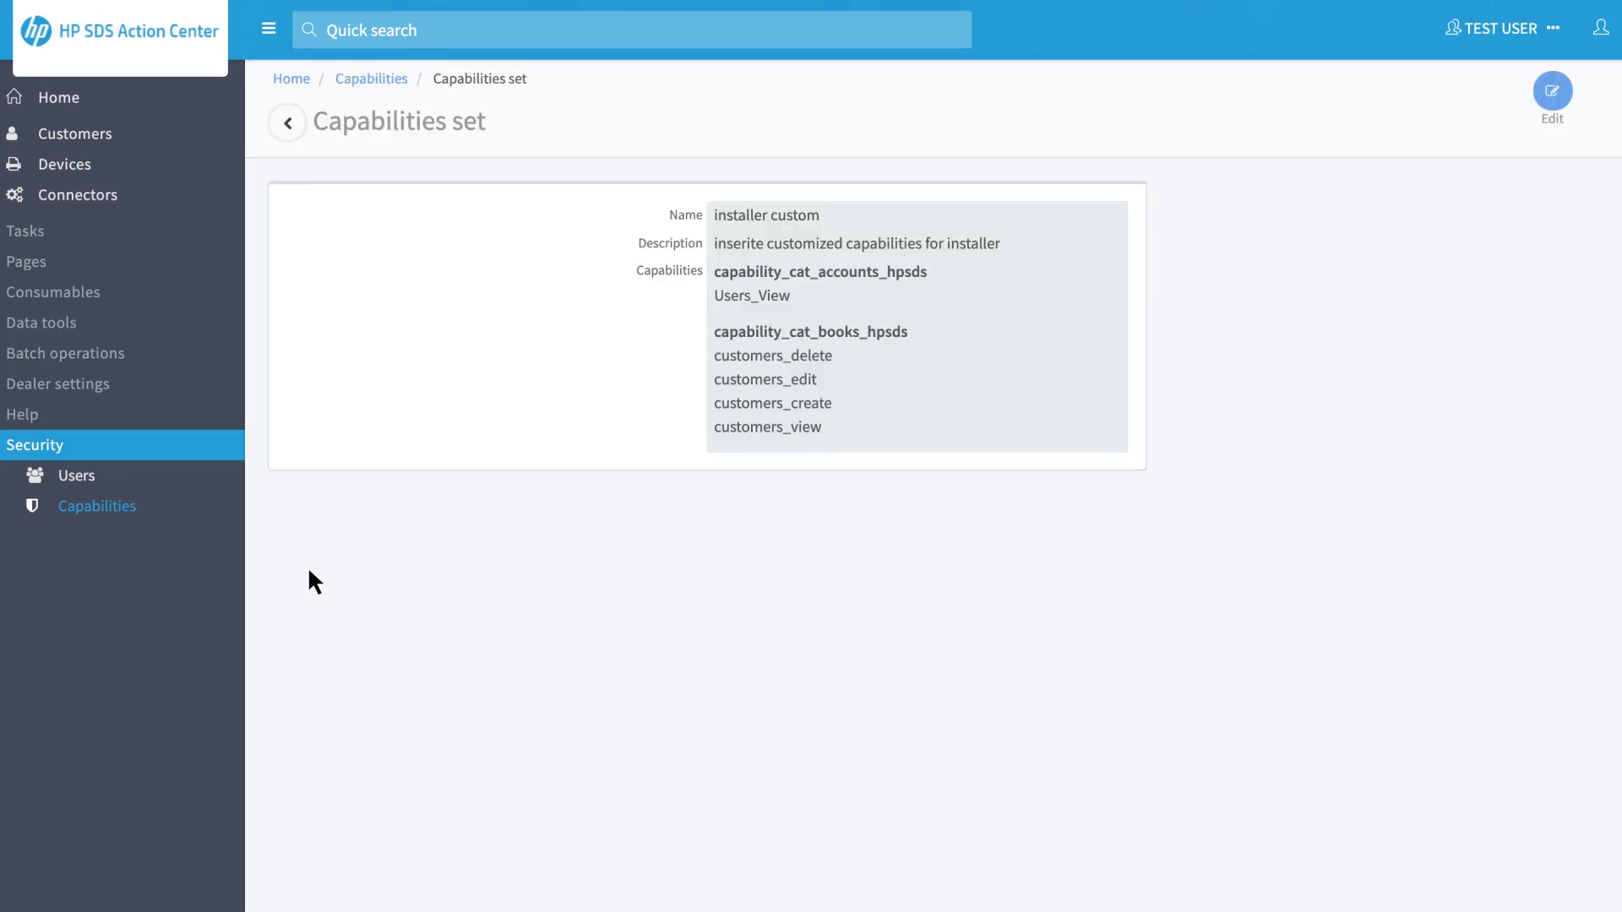
# Start another new user and list the capability sets, now including installer custom.
pyautogui.click(71, 476)
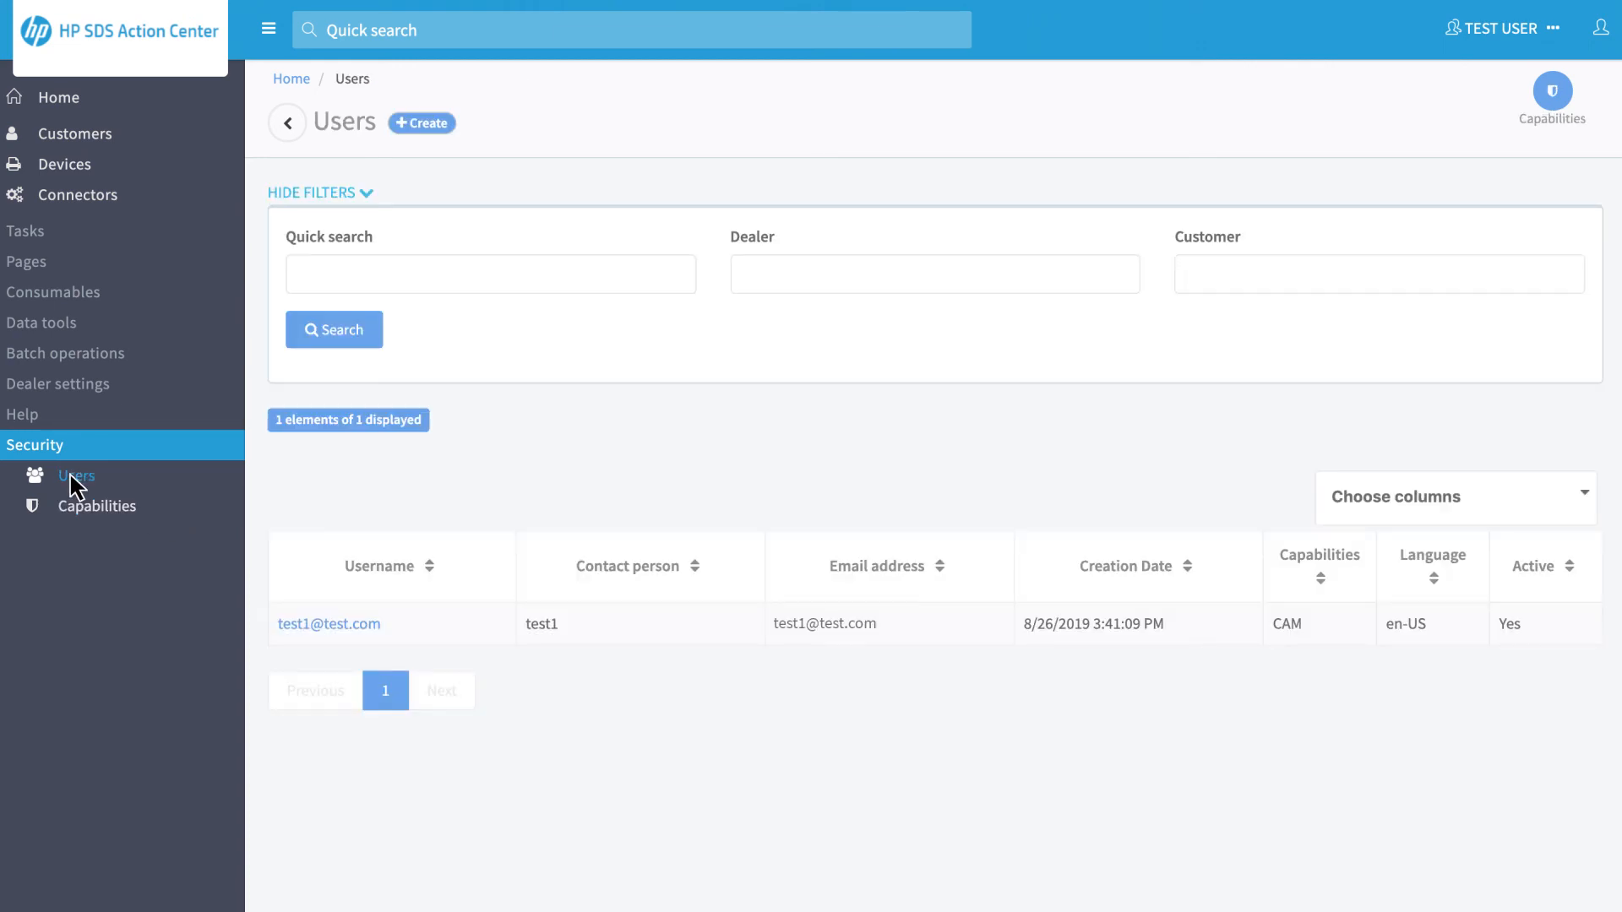
pyautogui.click(429, 124)
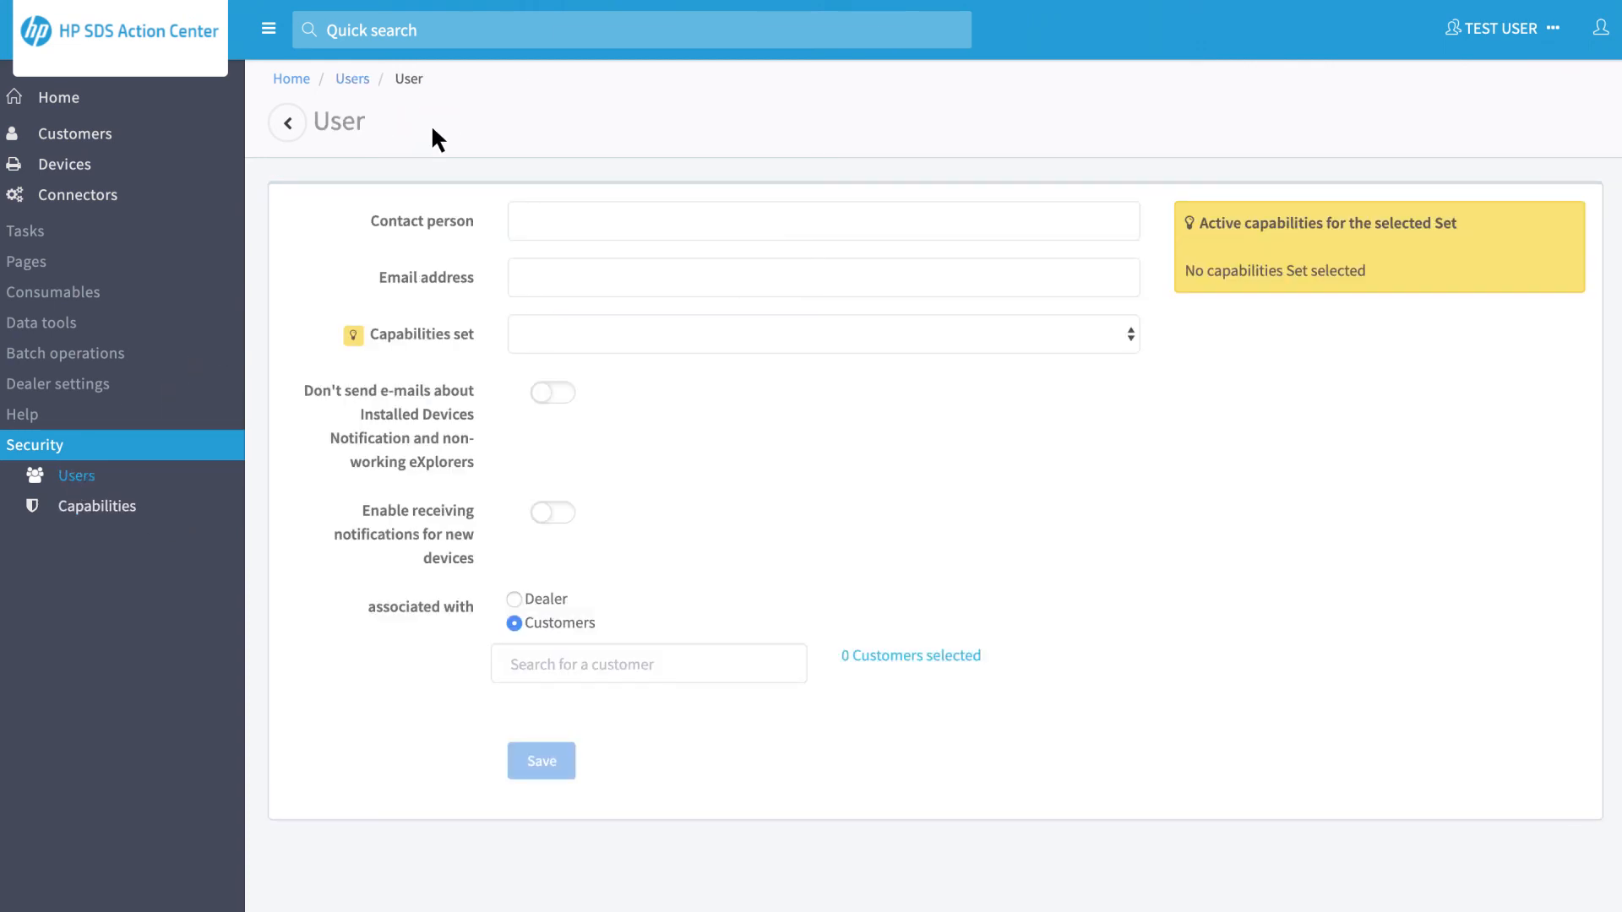
pyautogui.click(1129, 331)
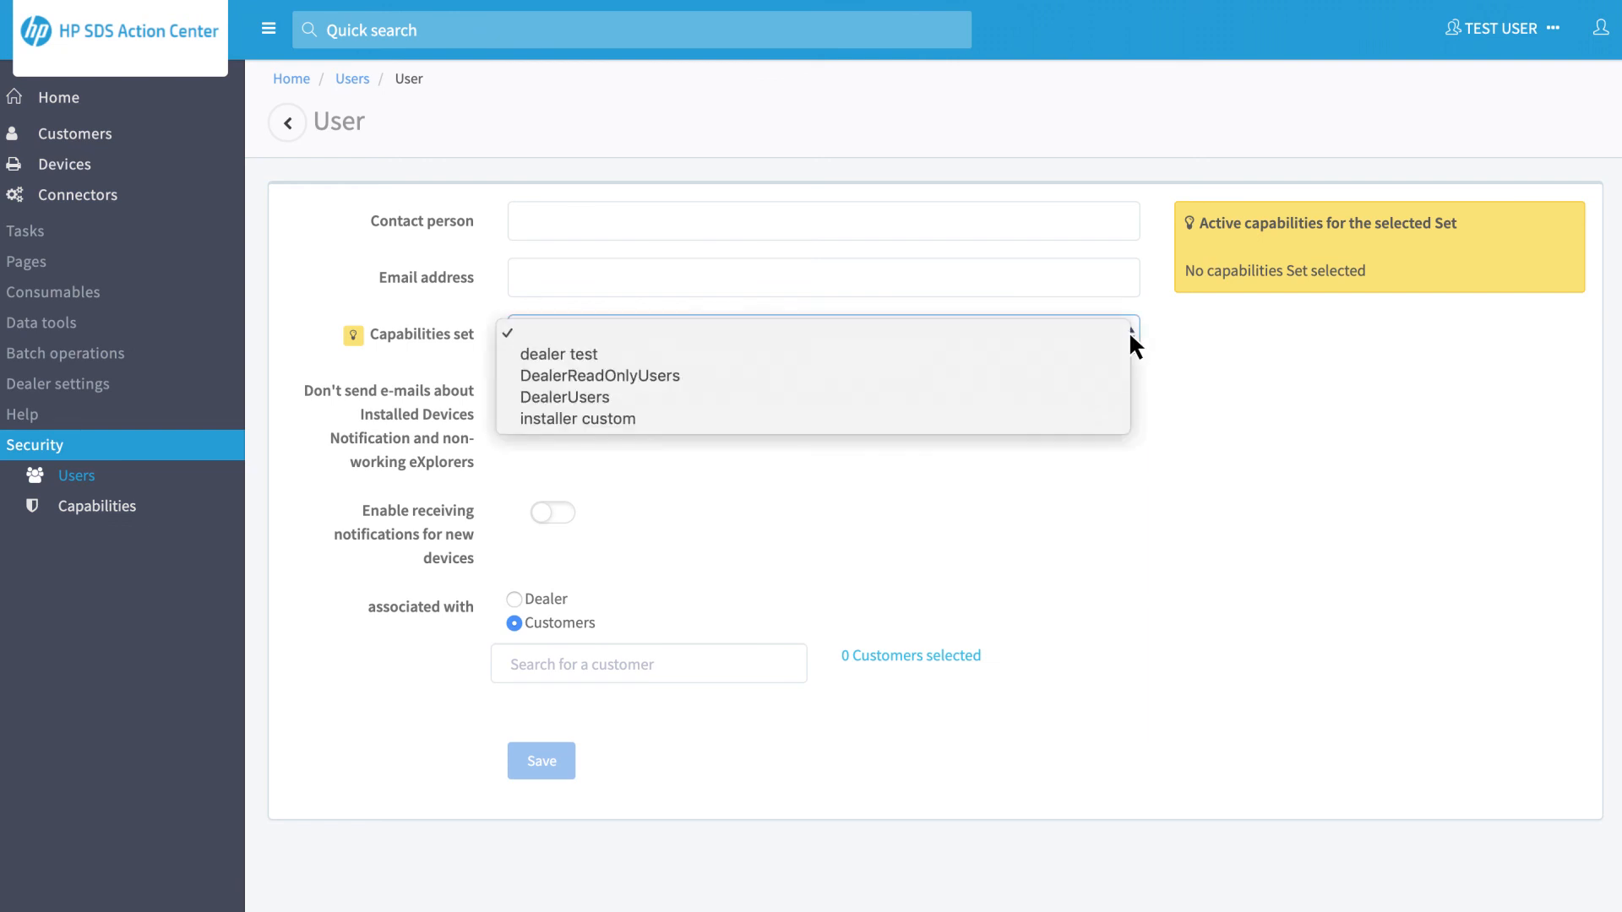